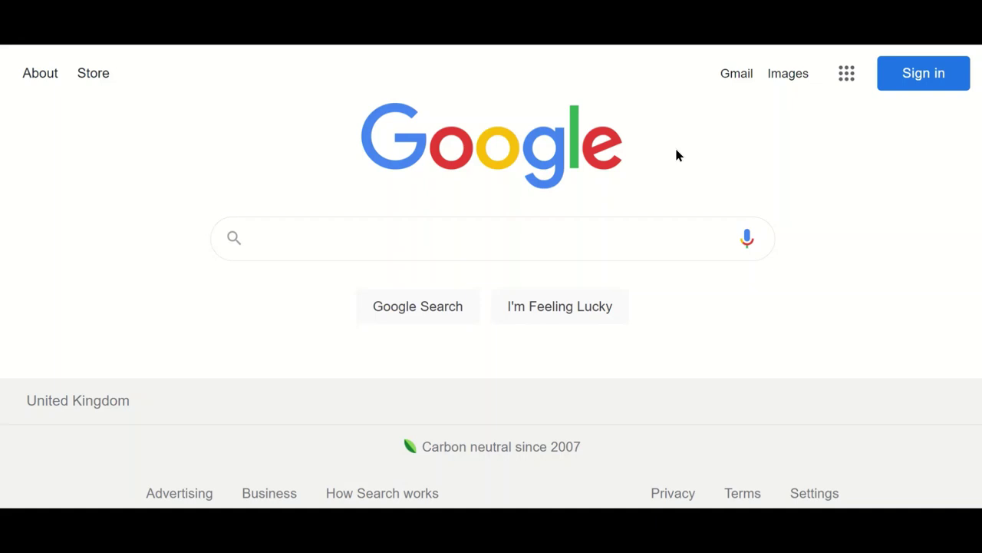
Search Google for 'poverty health'
left_click(624, 228)
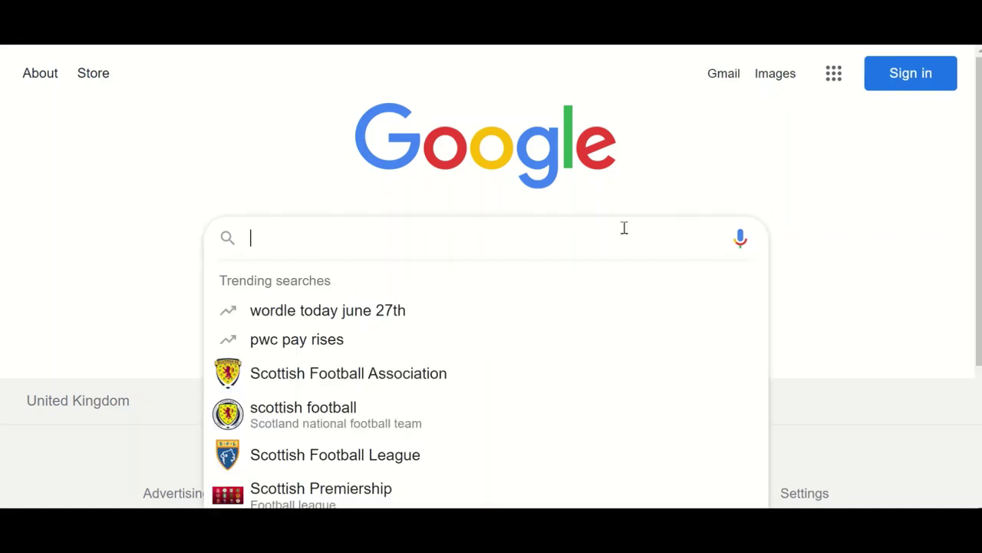
type("poverty health")
left_click(940, 263)
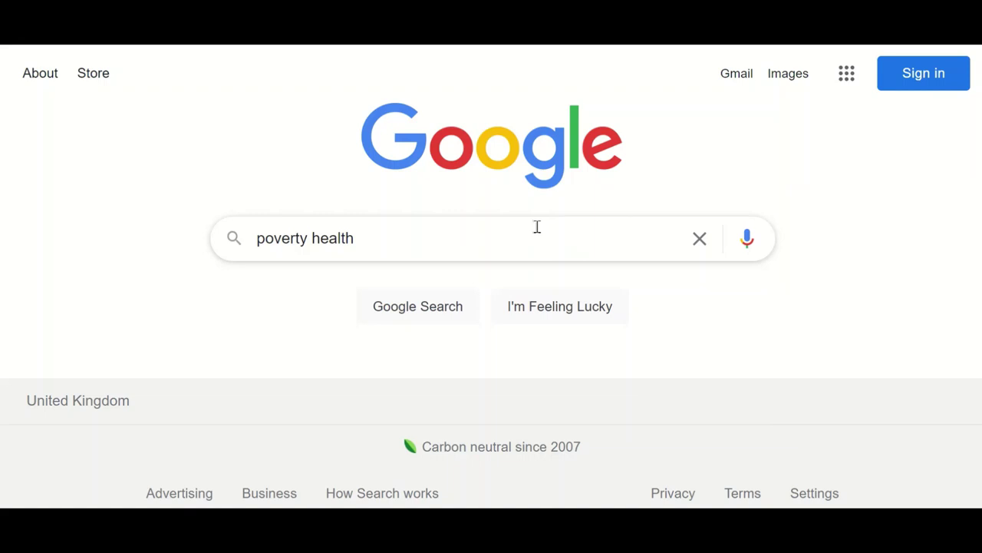
left_click(511, 241)
key("Return")
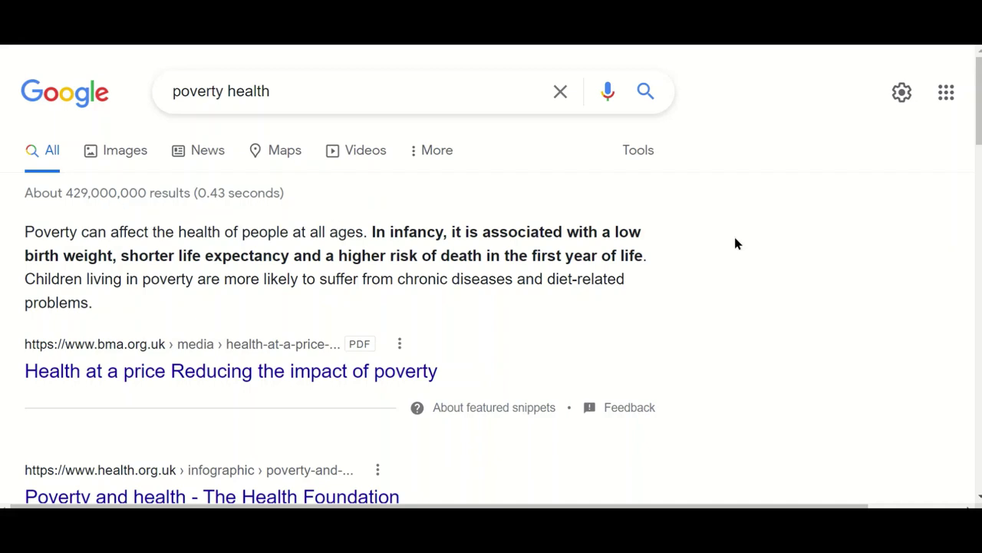
Open Advanced Search from the settings gear menu
left_click(904, 93)
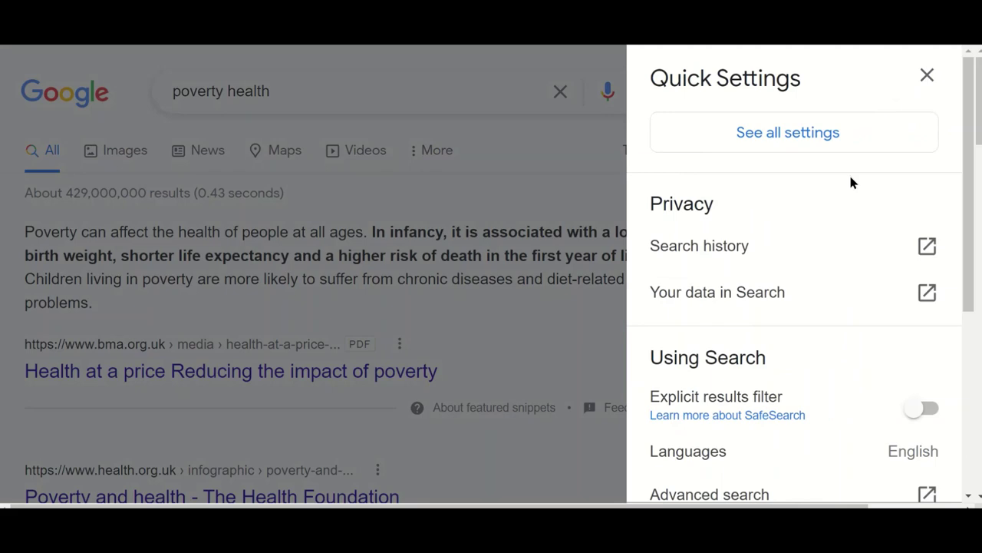
scroll(850, 182, "down", 2)
left_click(763, 345)
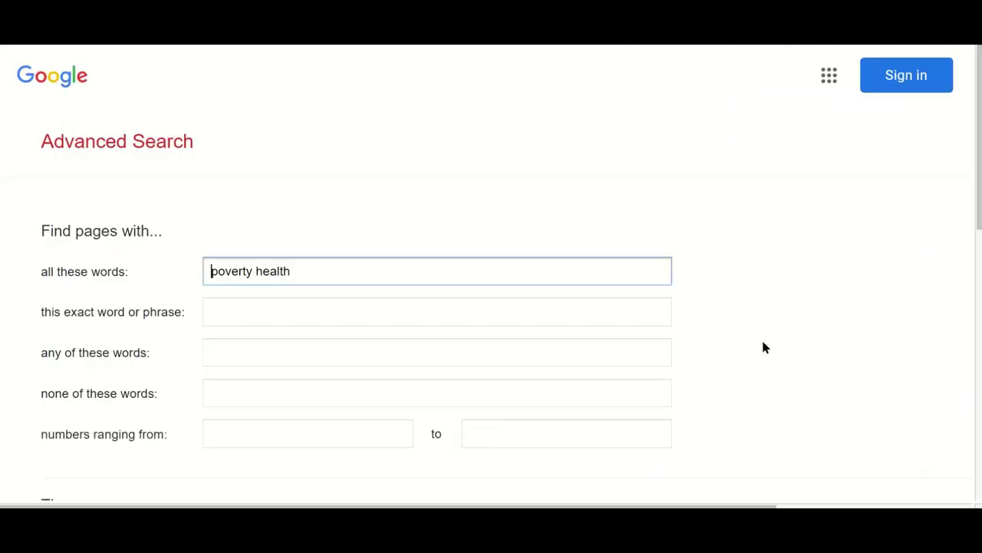
Zoom the Advanced Search page to 200% and scroll down to 'Then narrow your results by...'
key("ctrl+plus")
key("ctrl+plus")
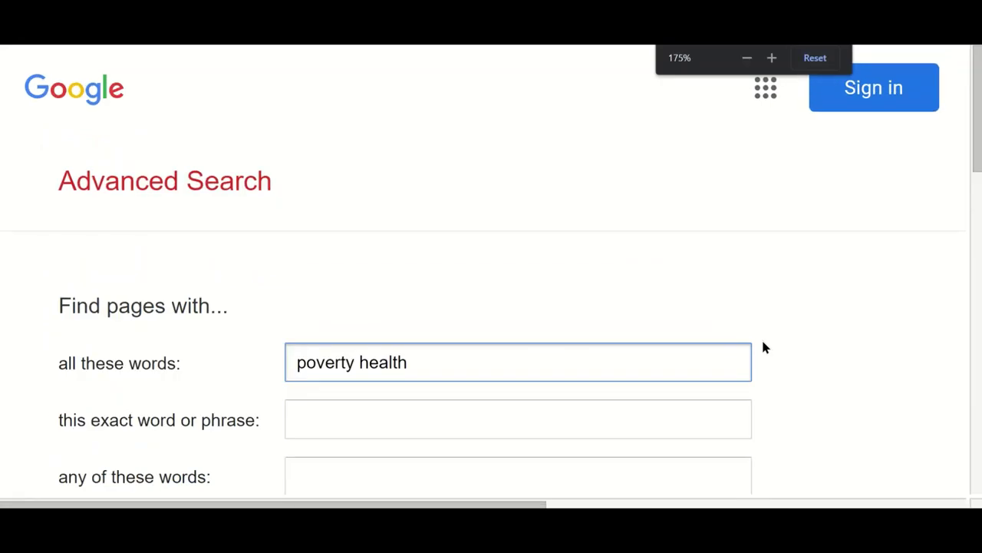
scroll(914, 324, "down", 3)
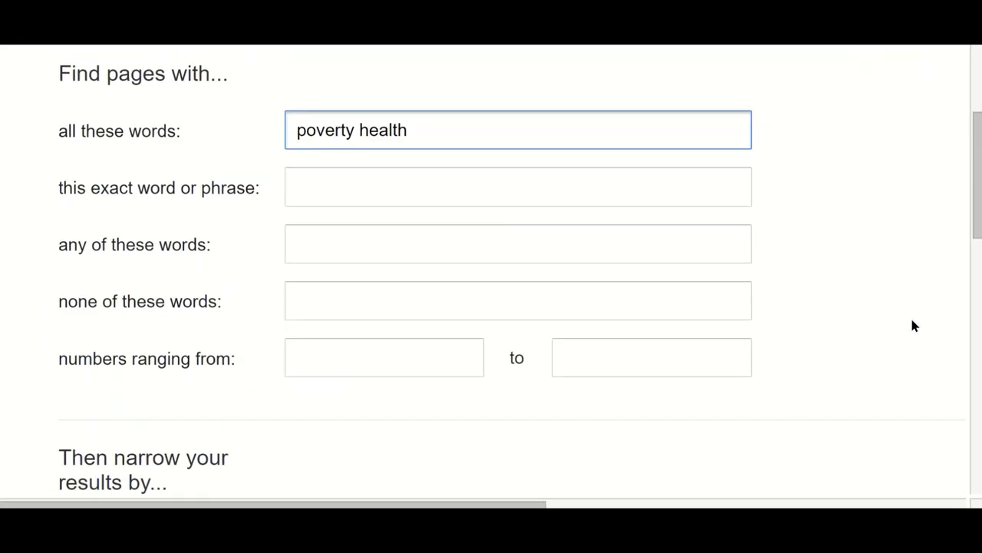
key("ctrl+plus")
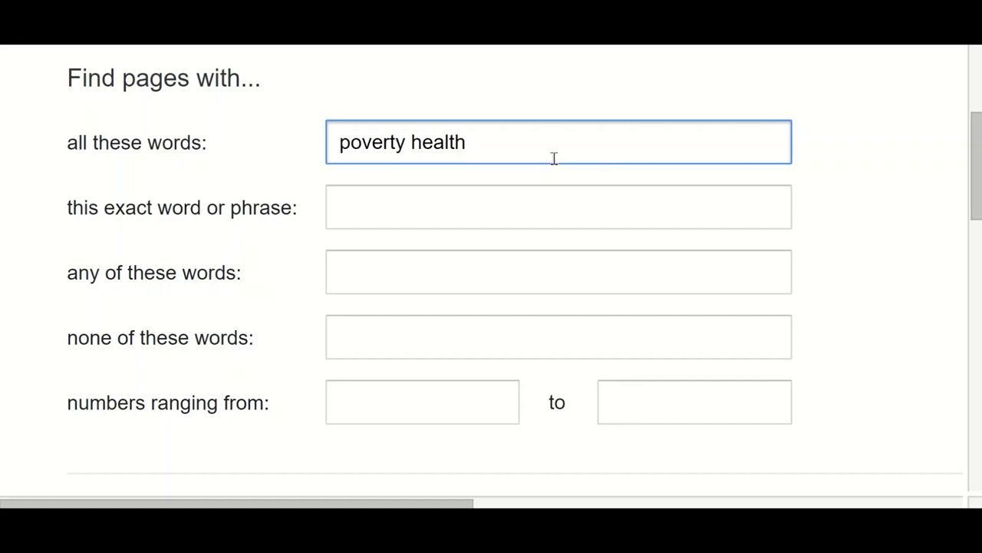
scroll(553, 158, "down", 1)
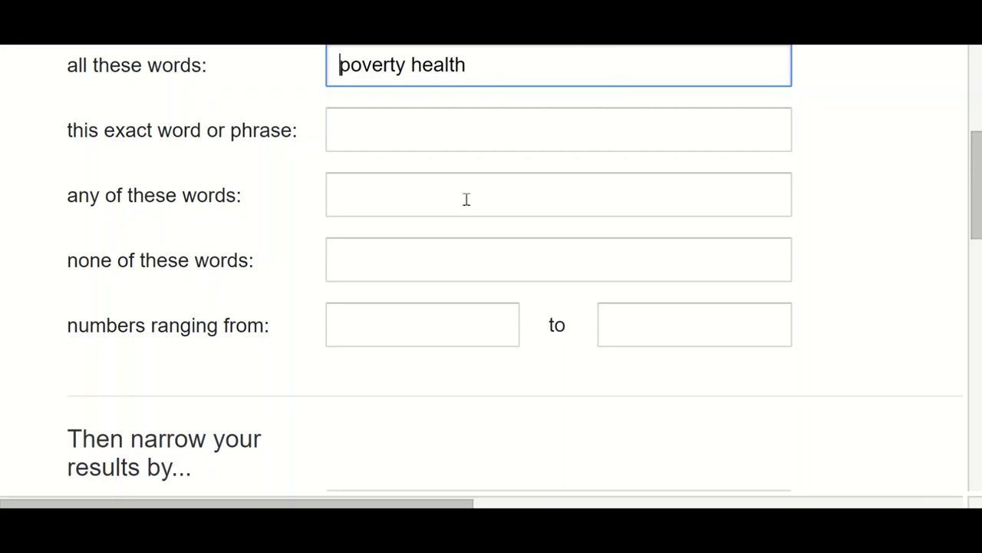
scroll(447, 182, "down", 1)
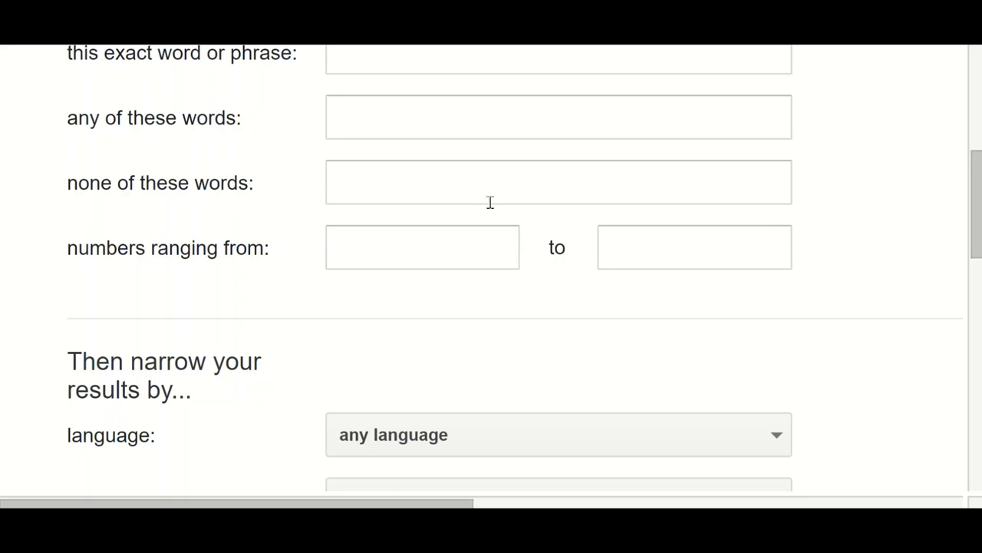
scroll(490, 201, "down", 5)
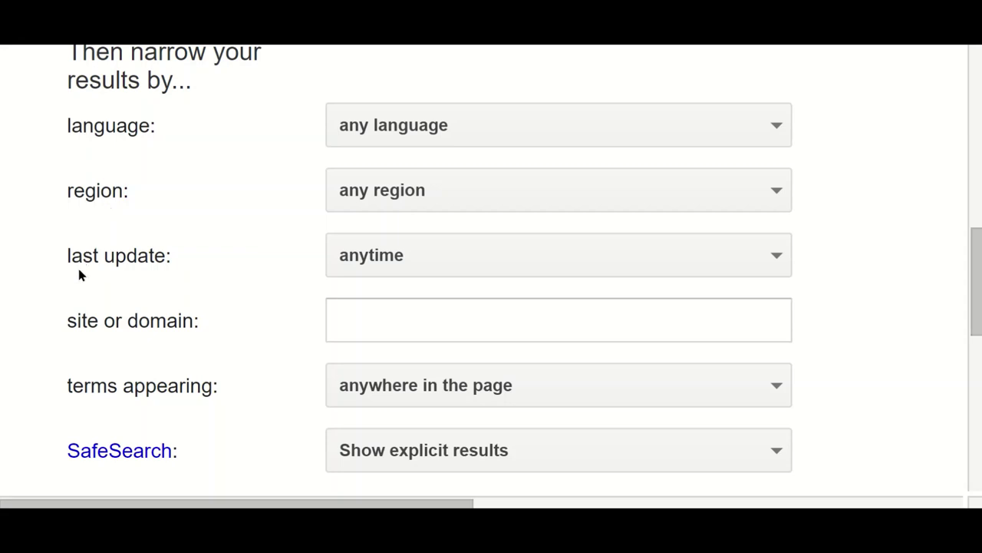
left_click(454, 260)
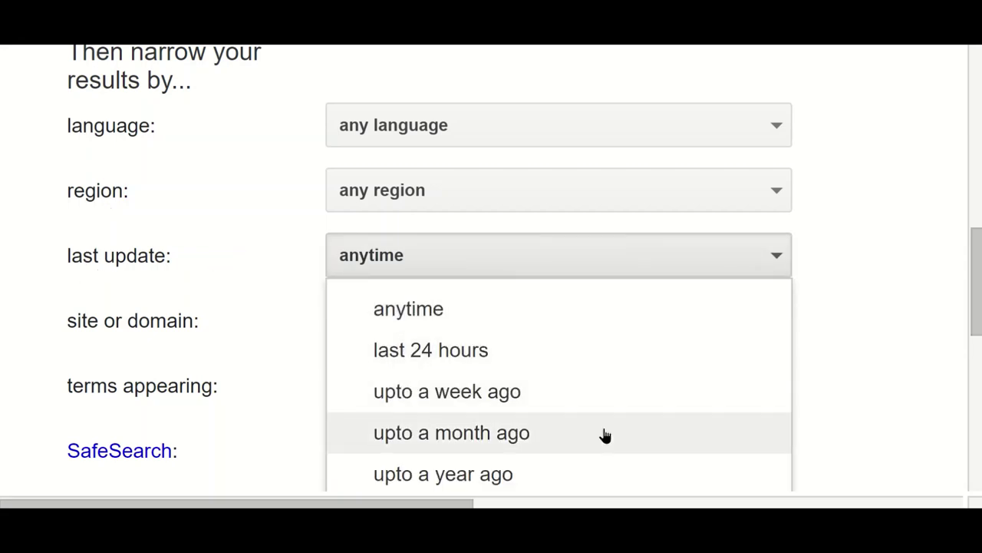
left_click(265, 257)
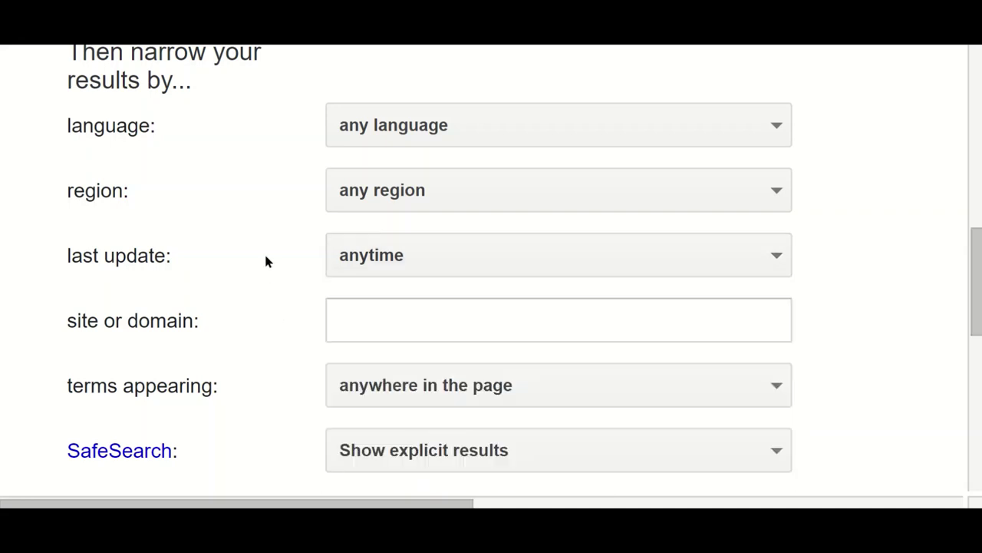
scroll(265, 258, "down", 1)
scroll(266, 259, "down", 1)
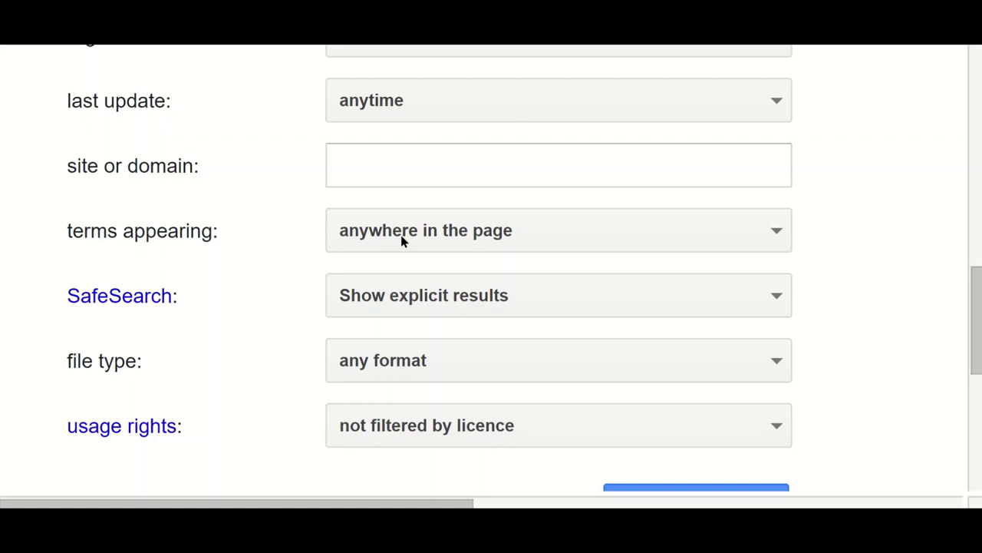
Choose Adobe Acrobat PDF (.pdf) from the file type dropdown
left_click(476, 374)
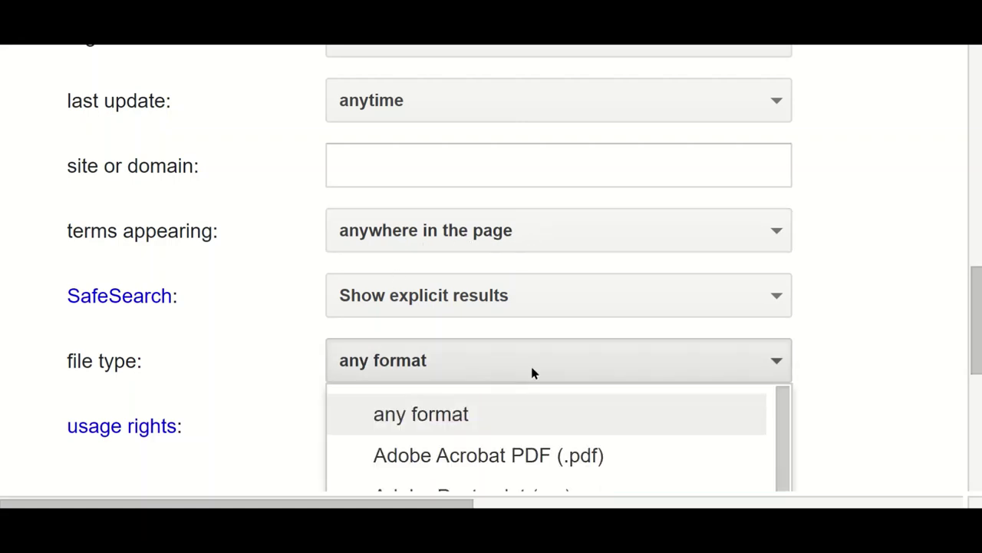
scroll(532, 373, "down", 3)
scroll(533, 374, "down", 1)
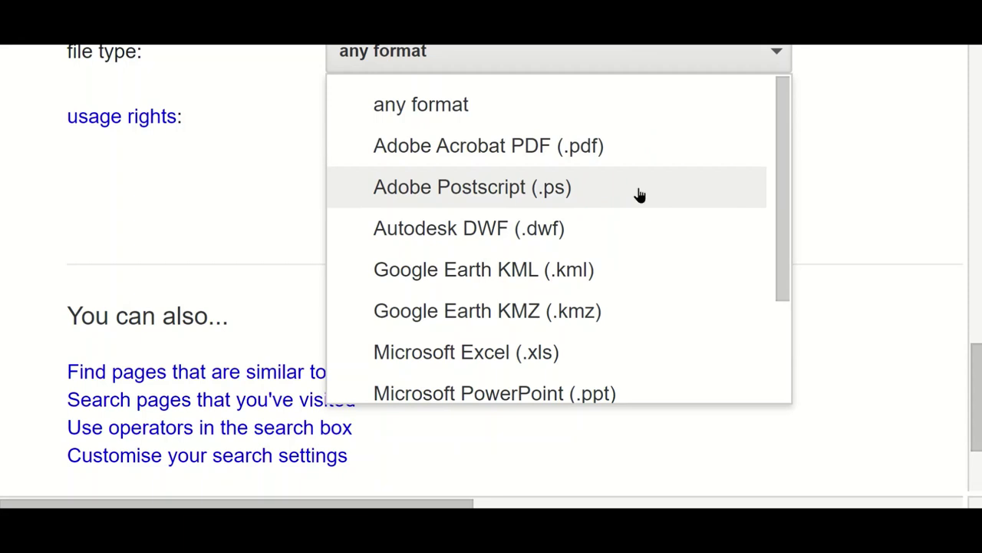
scroll(638, 195, "down", 3)
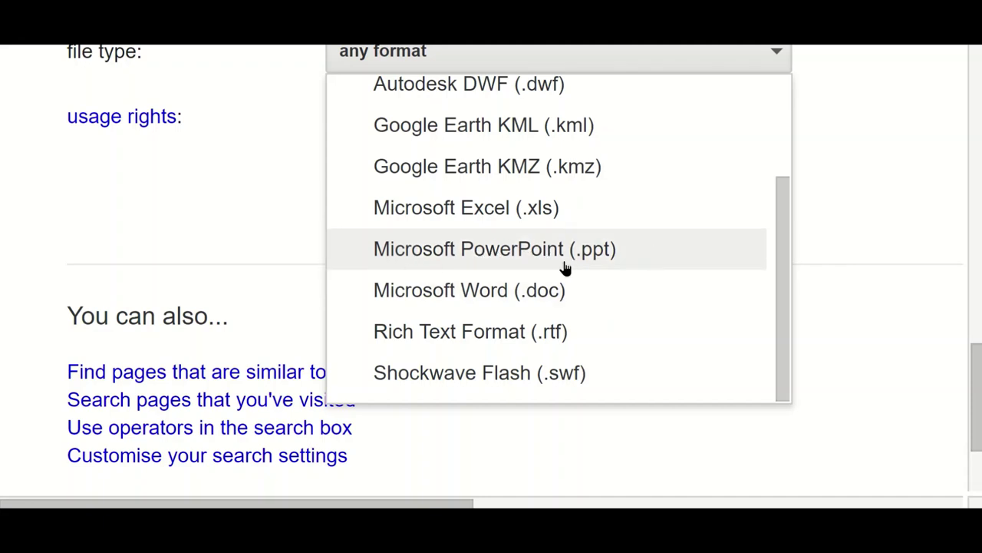
scroll(432, 281, "up", 2)
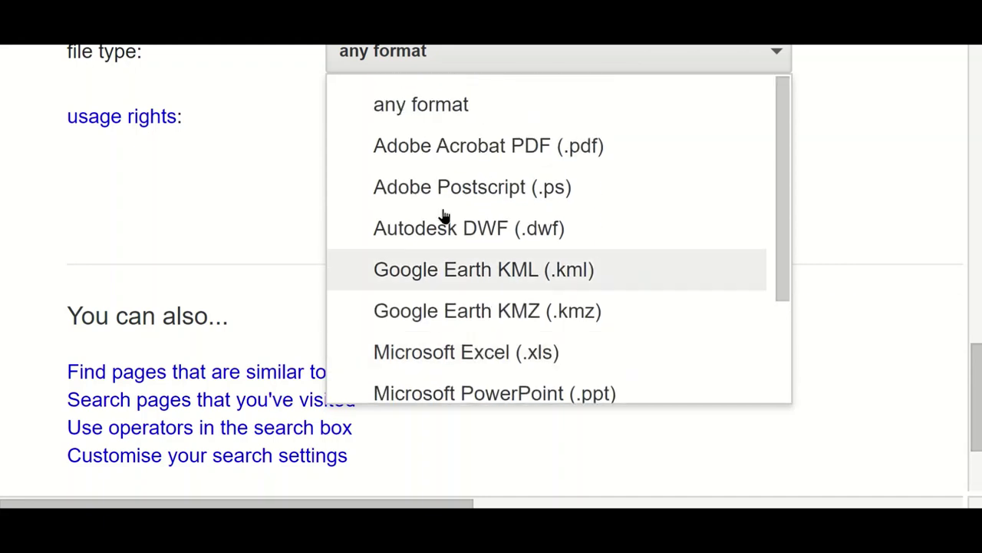
left_click(537, 149)
Run the PDF-filtered search and browse the roughly 61,300,000 PDF results
left_click(708, 205)
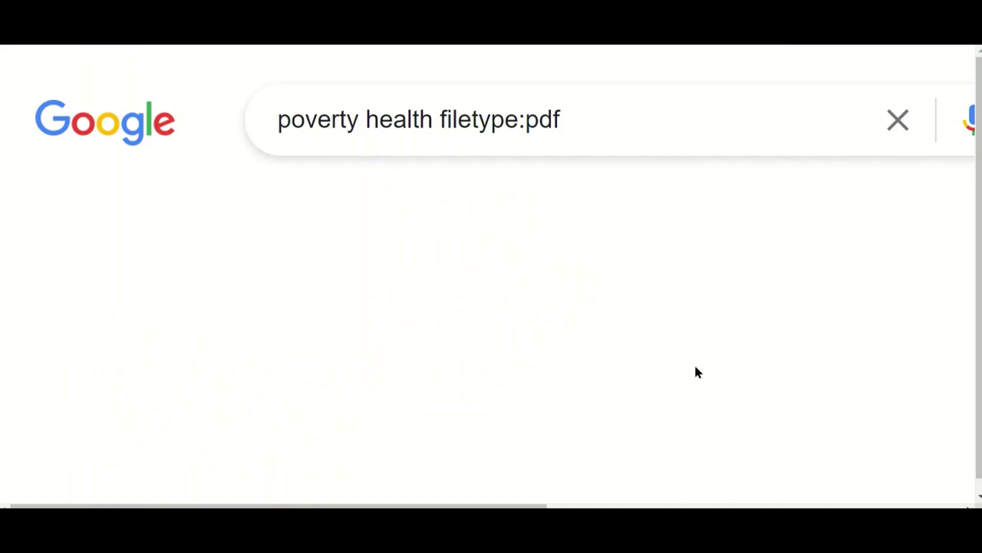
scroll(254, 238, "down", 1)
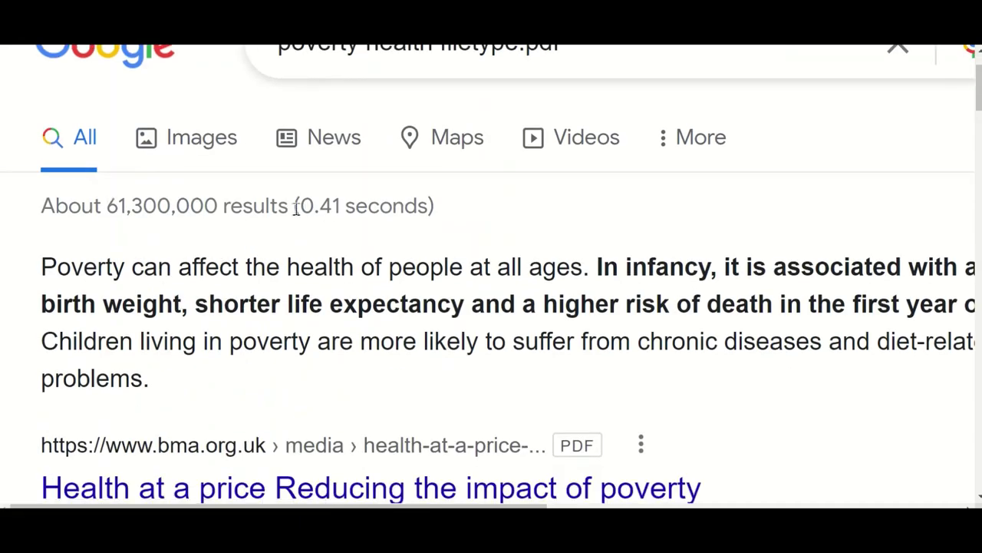
scroll(241, 238, "down", 1)
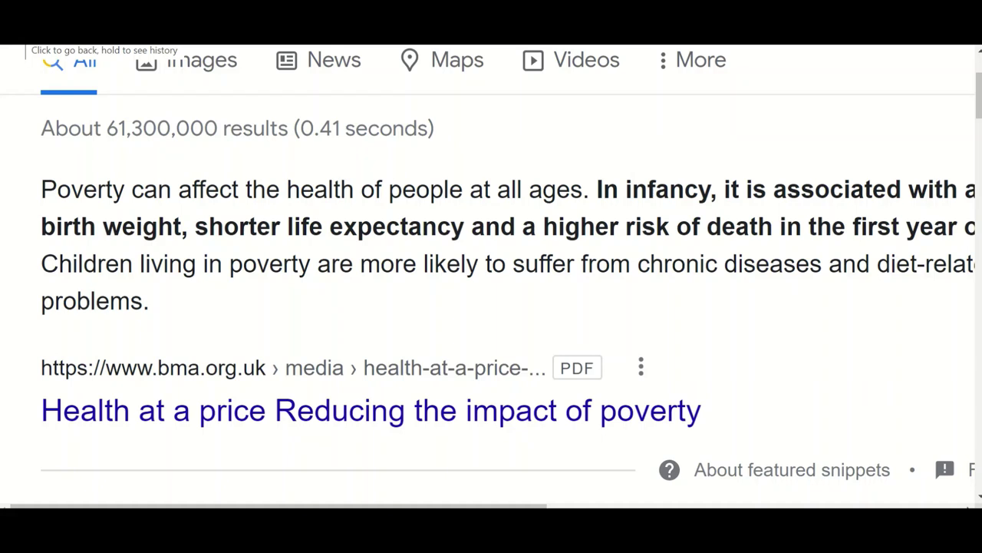
Go back to the form and restrict the search to ac.uk sites
left_click(22, 35)
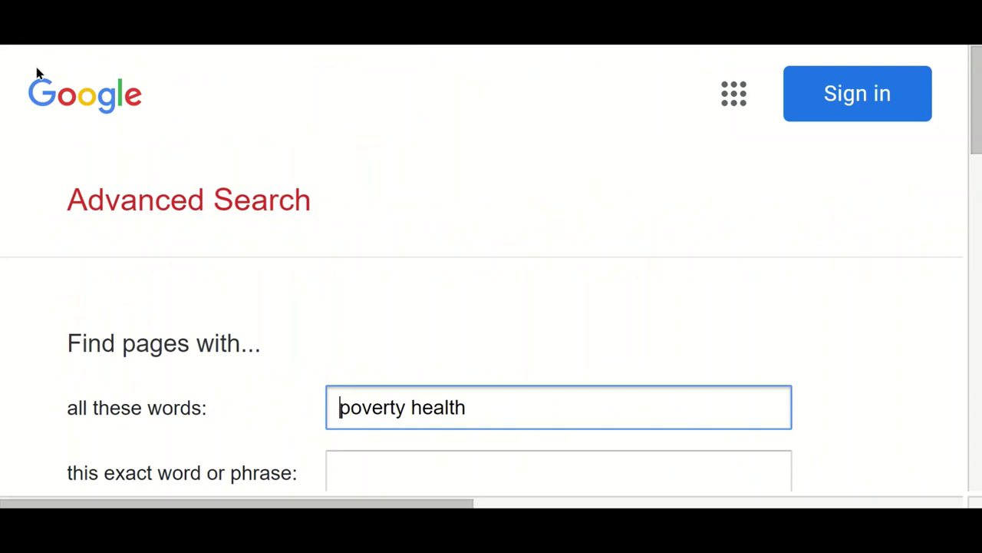
scroll(426, 139, "down", 2)
scroll(428, 140, "down", 8)
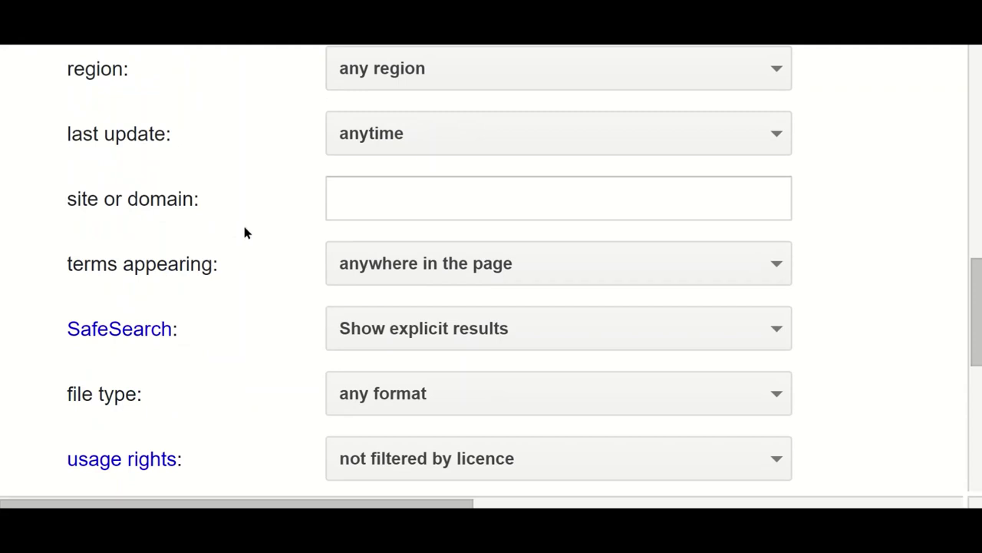
left_click(400, 186)
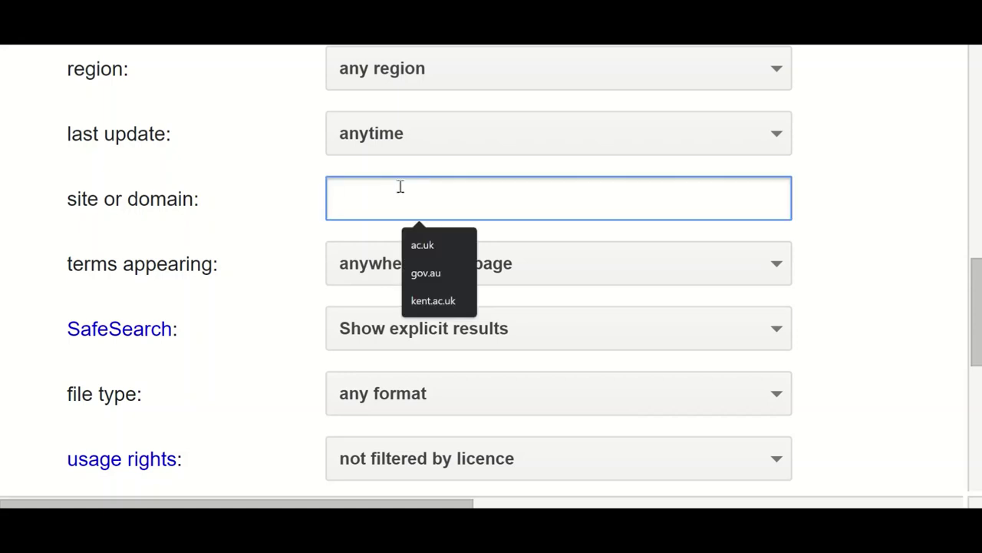
left_click(443, 246)
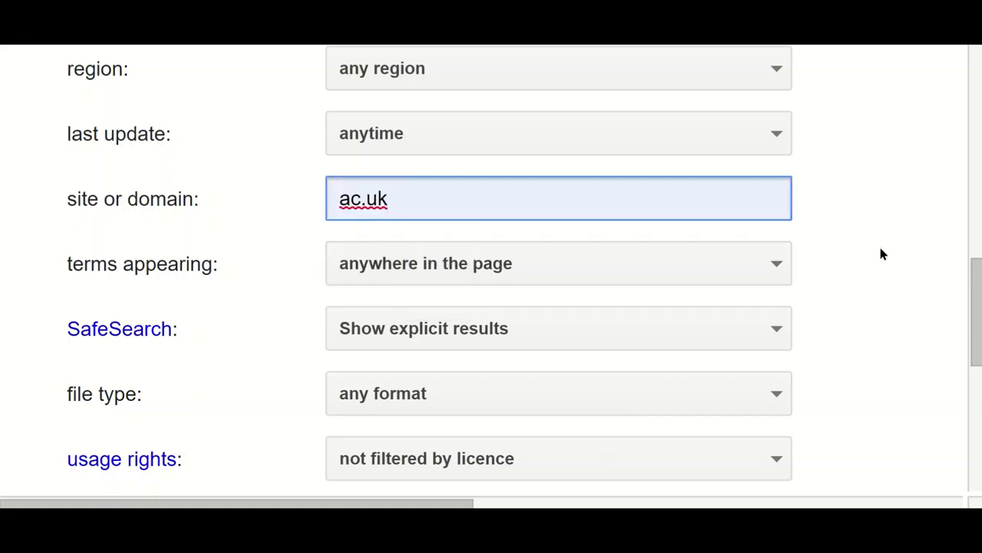
key("Return")
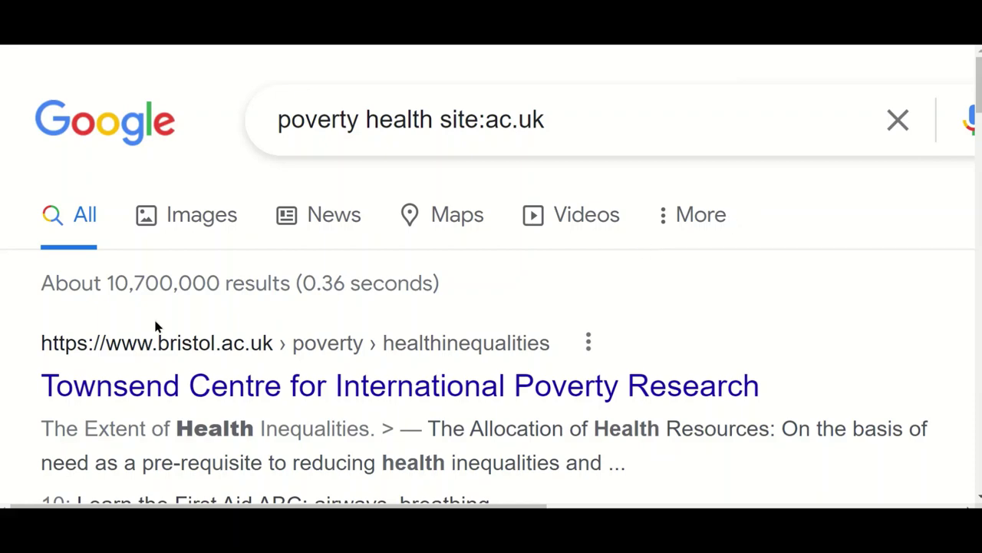
scroll(157, 326, "down", 2)
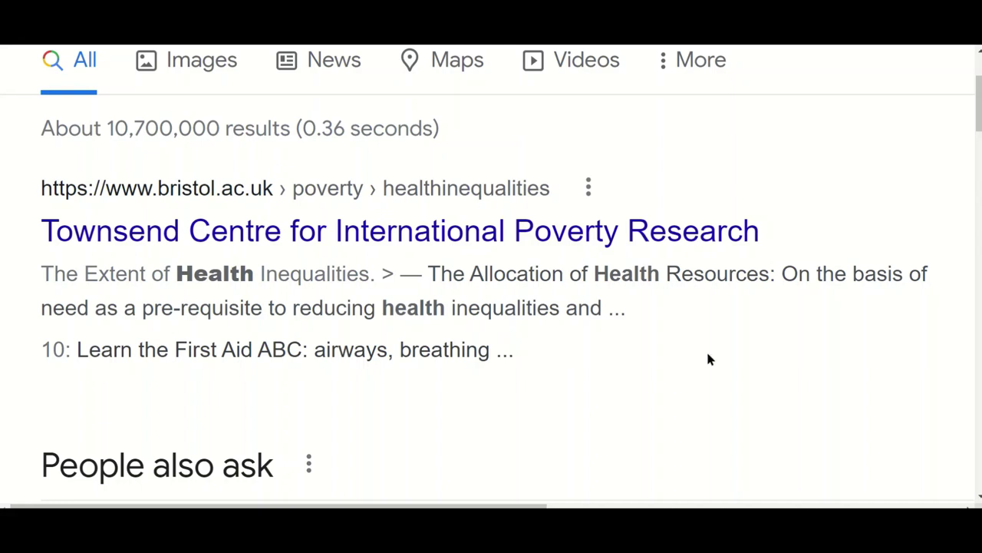
scroll(722, 349, "down", 5)
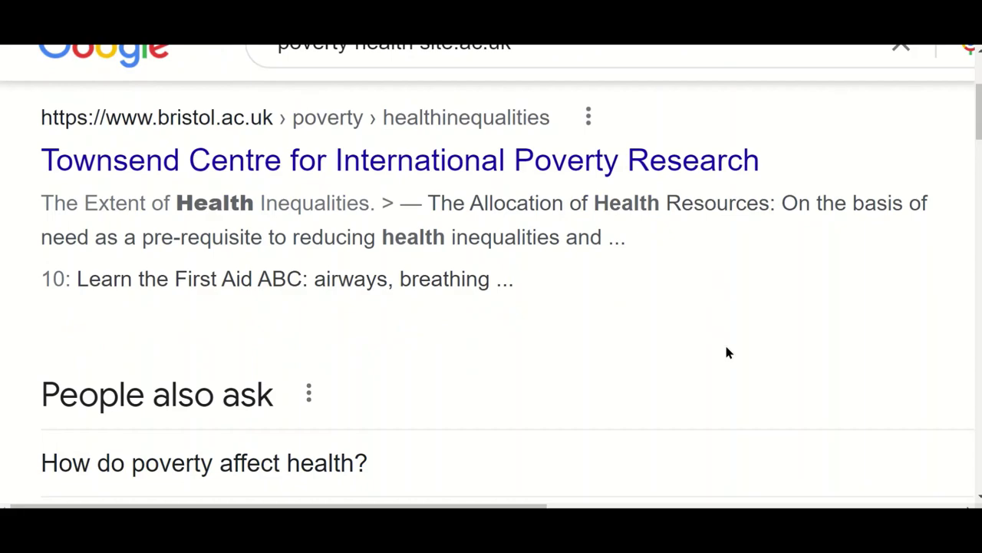
scroll(727, 351, "down", 10)
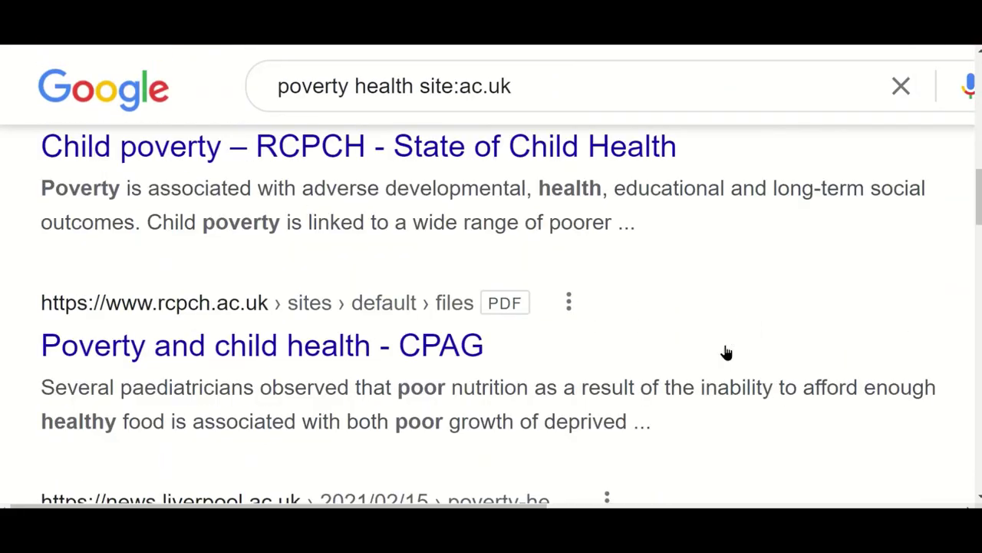
scroll(726, 352, "down", 8)
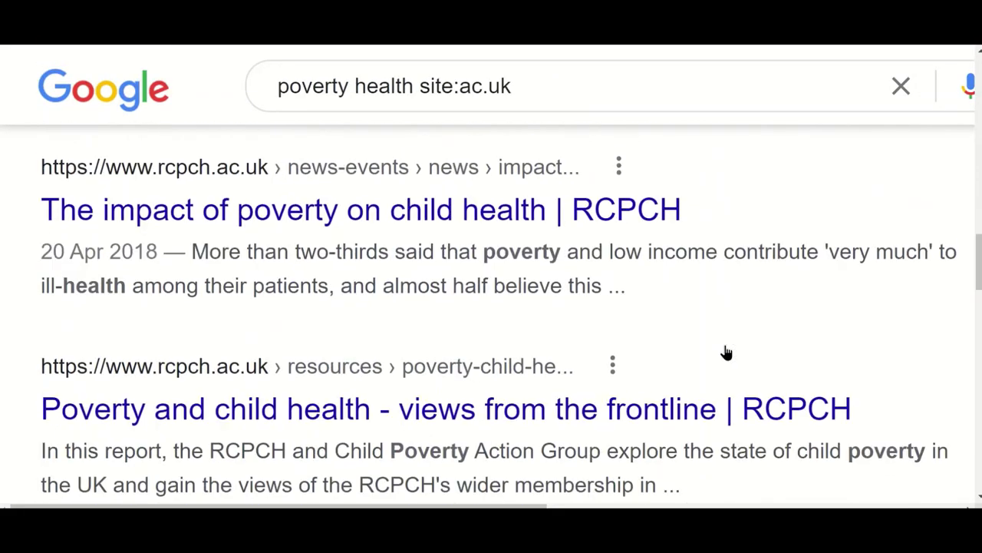
scroll(726, 352, "down", 7)
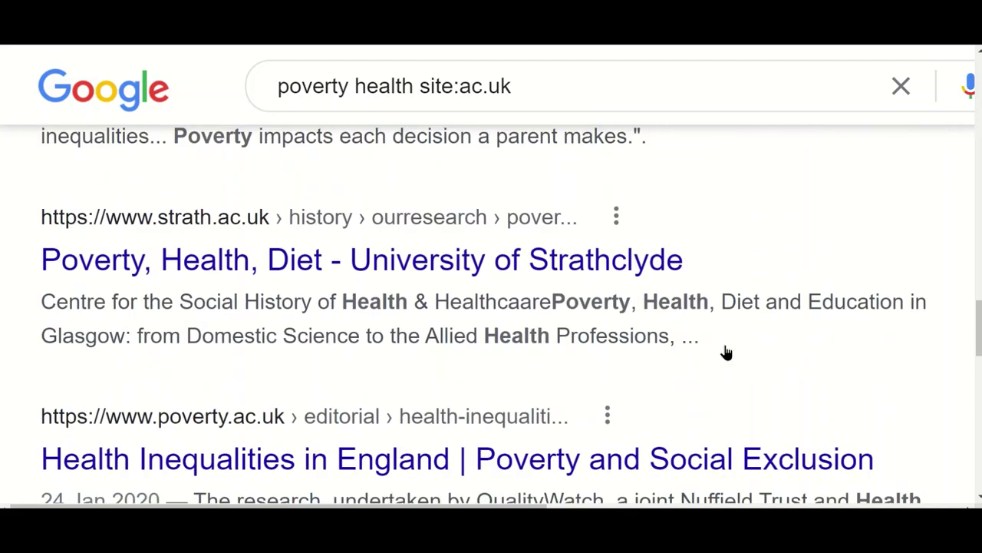
scroll(726, 353, "down", 7)
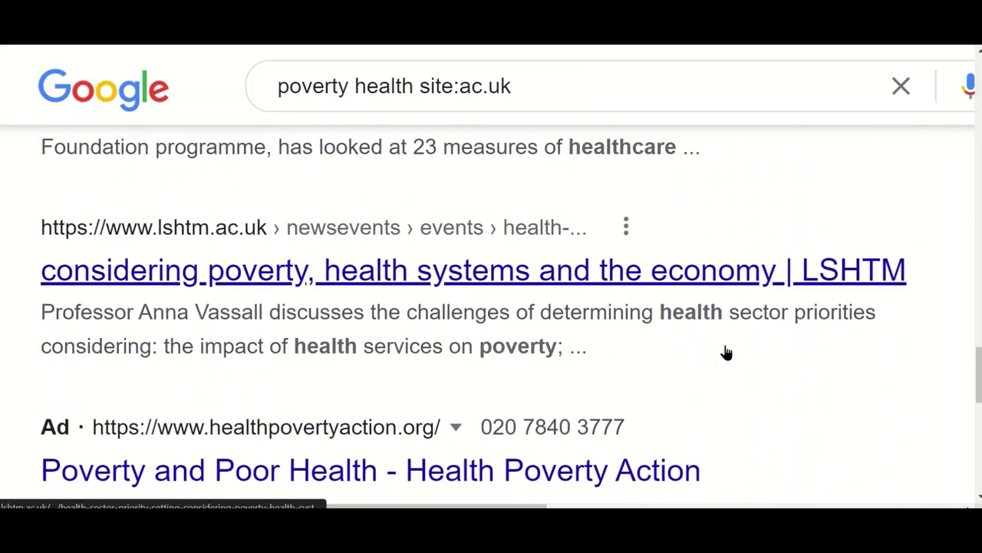
scroll(727, 350, "down", 3)
scroll(726, 351, "up", 3)
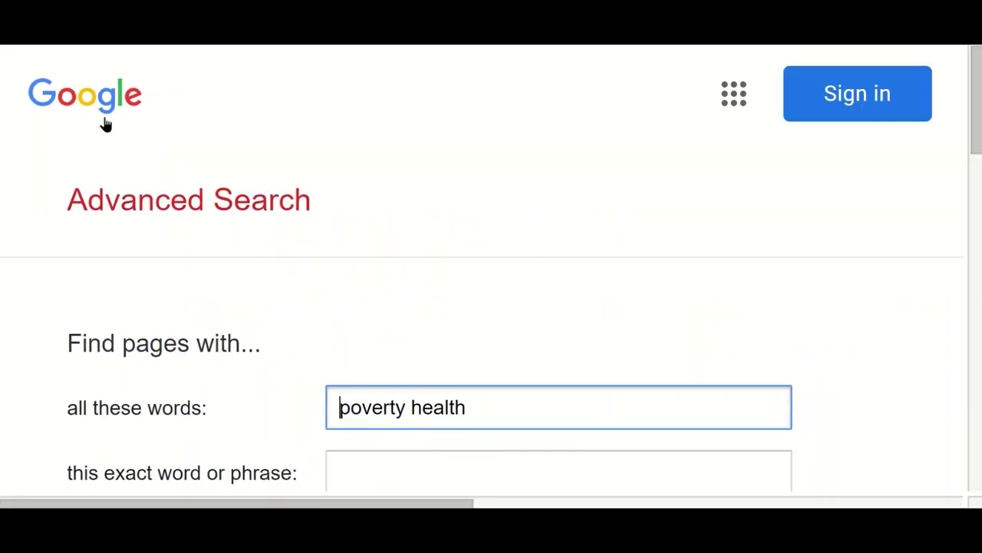
Replace the ac.uk site restriction with gov.au and rerun the search
scroll(426, 191, "down", 10)
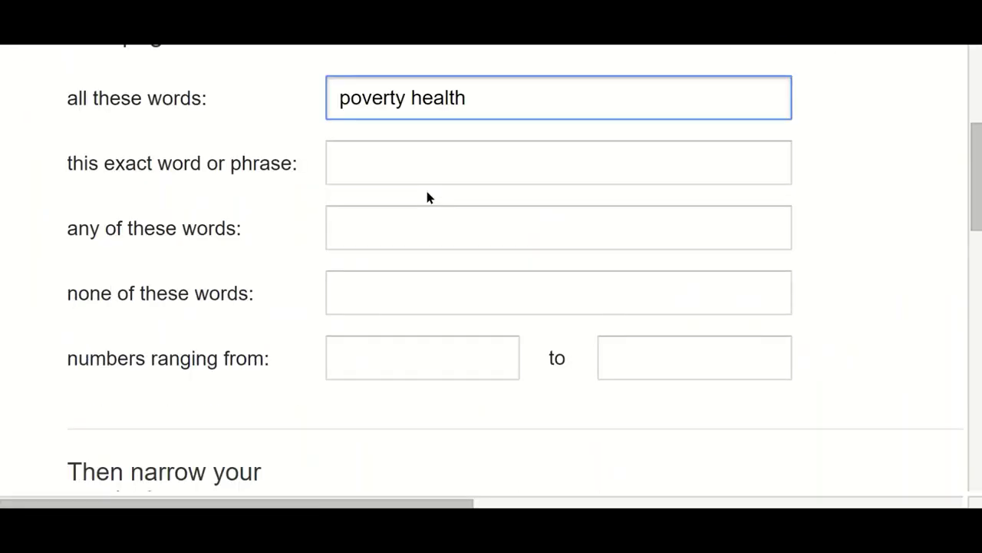
scroll(387, 279, "down", 1)
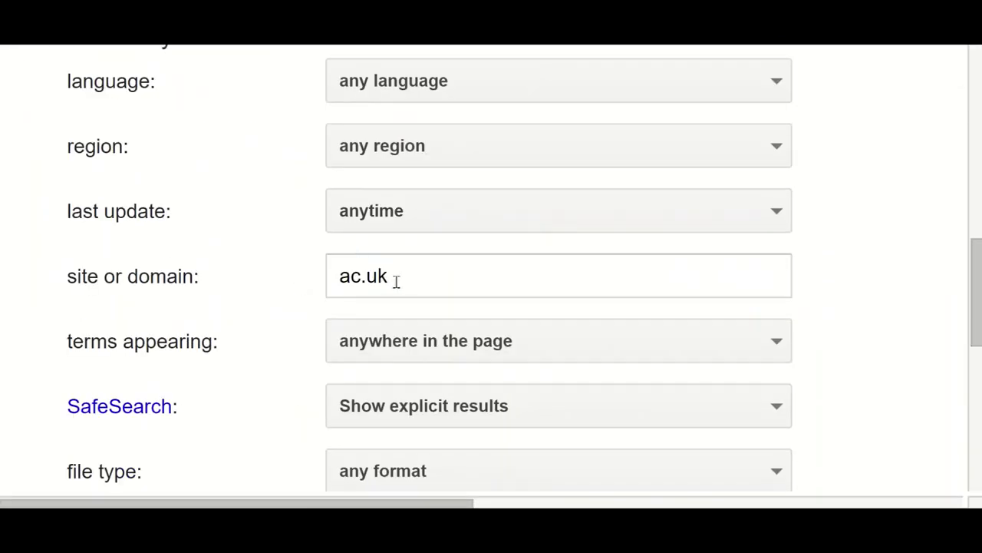
scroll(379, 233, "down", 1)
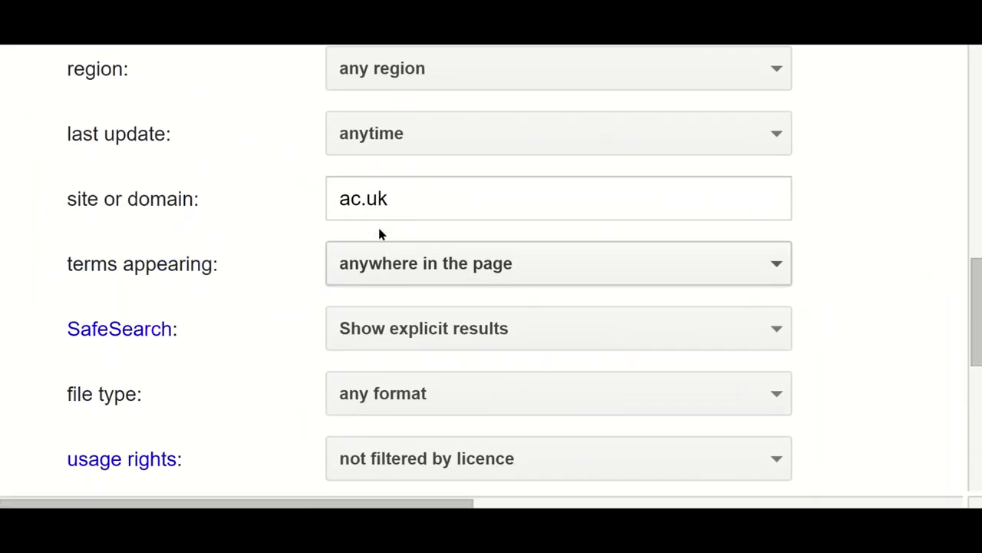
left_click(448, 198)
key("ctrl+a")
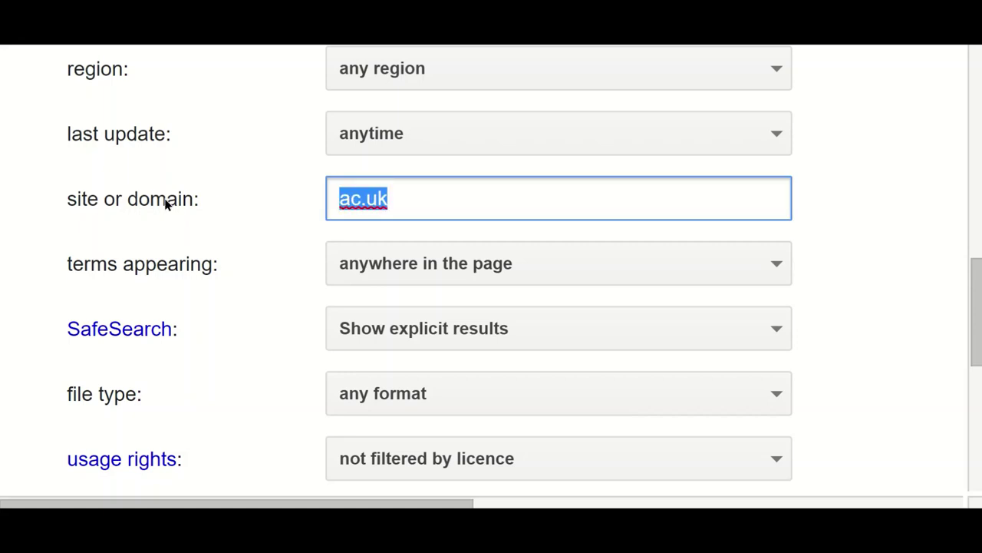
type("gov.au")
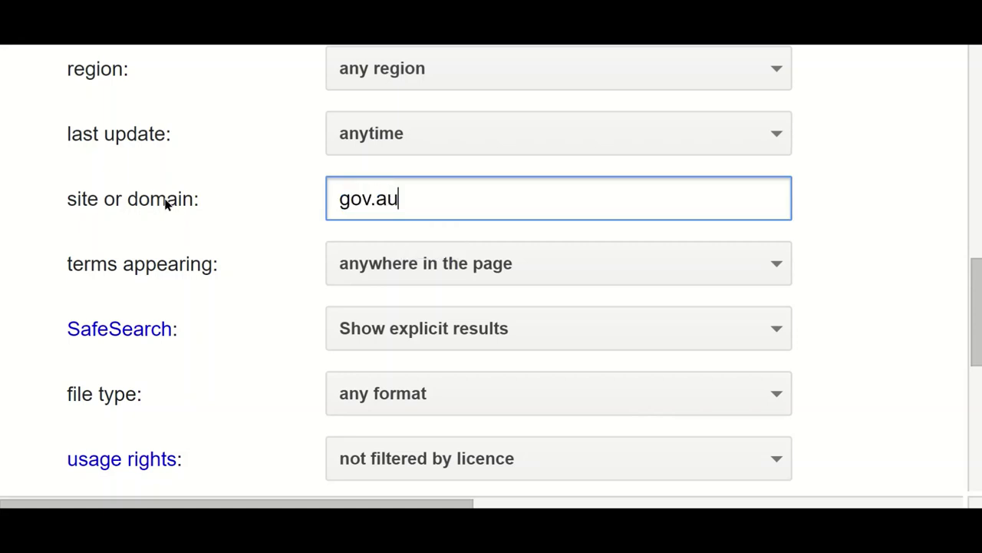
key("Return")
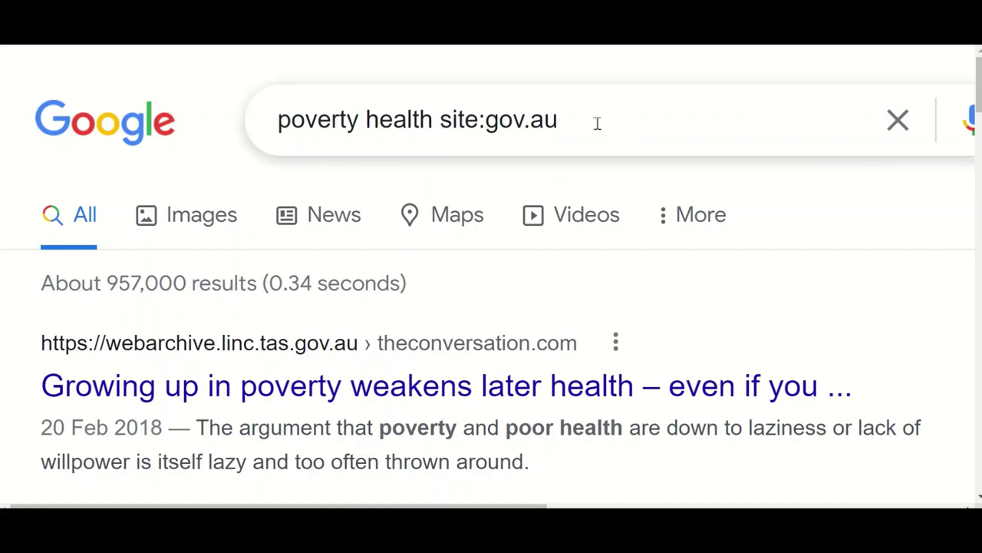
Browse the roughly 957,000 site:gov.au results, then return to the Advanced Search form
scroll(602, 127, "down", 2)
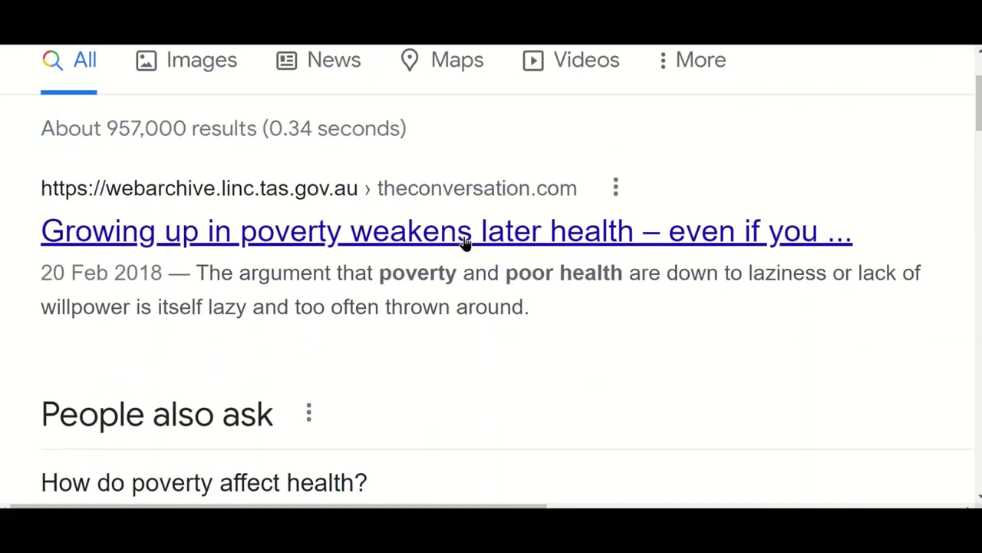
scroll(300, 247, "down", 7)
scroll(300, 247, "down", 1)
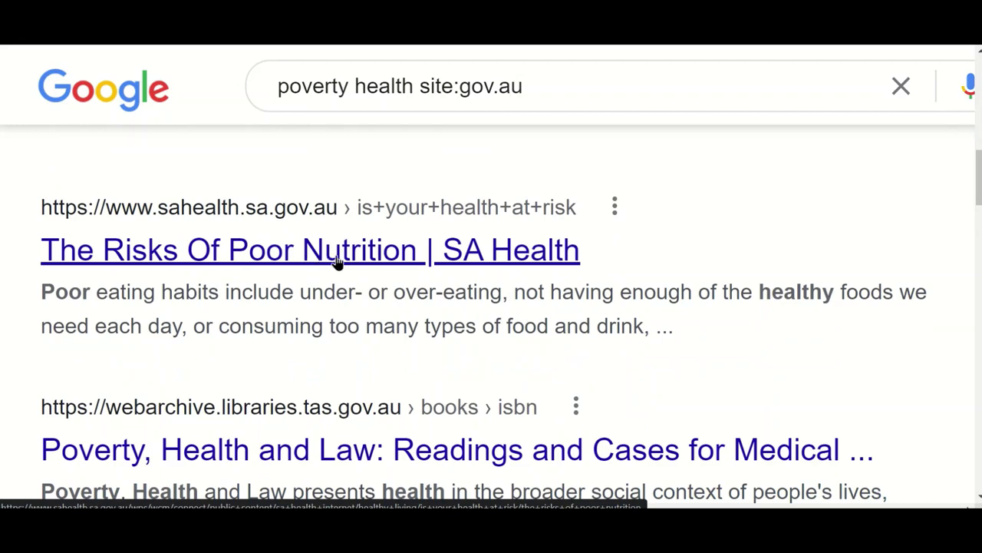
left_click(20, 44)
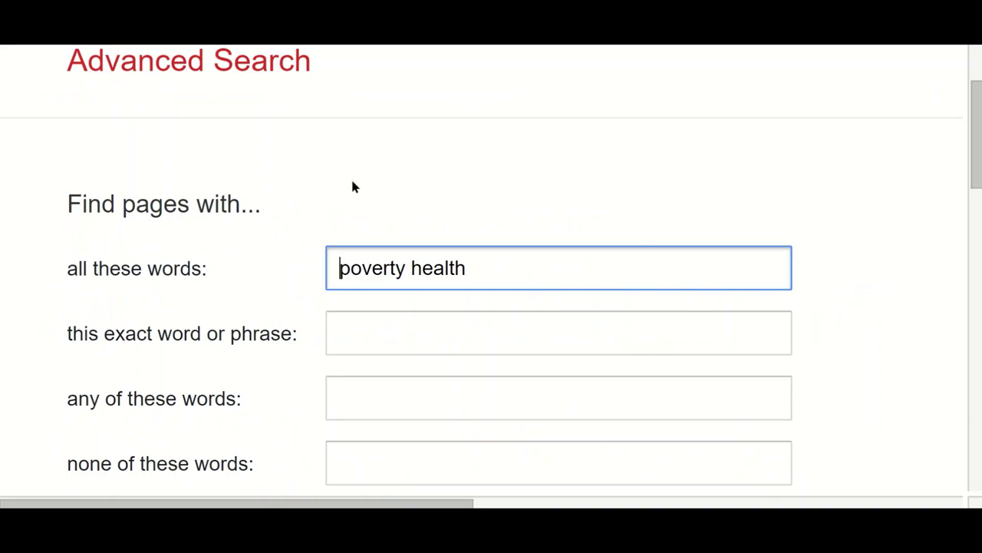
scroll(353, 187, "down", 3)
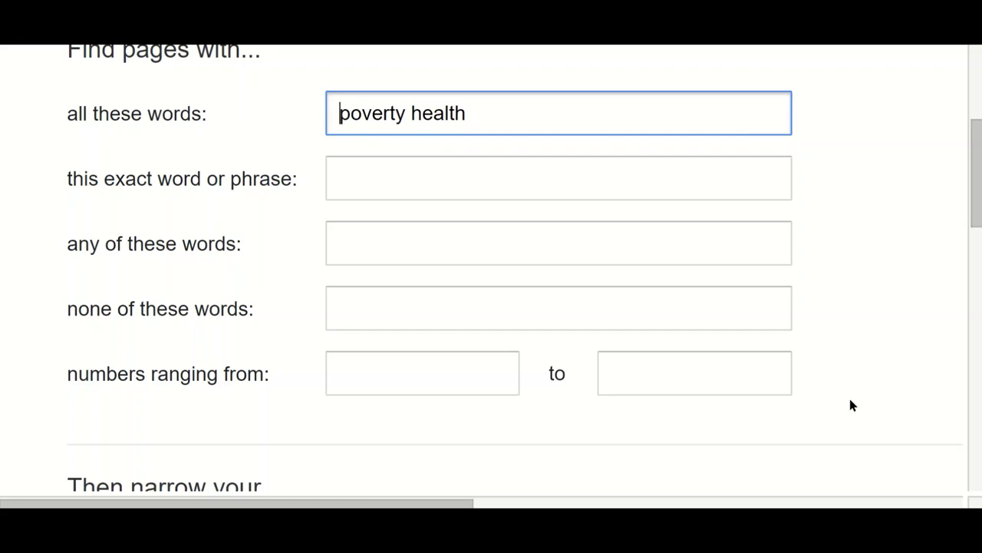
scroll(851, 400, "down", 5)
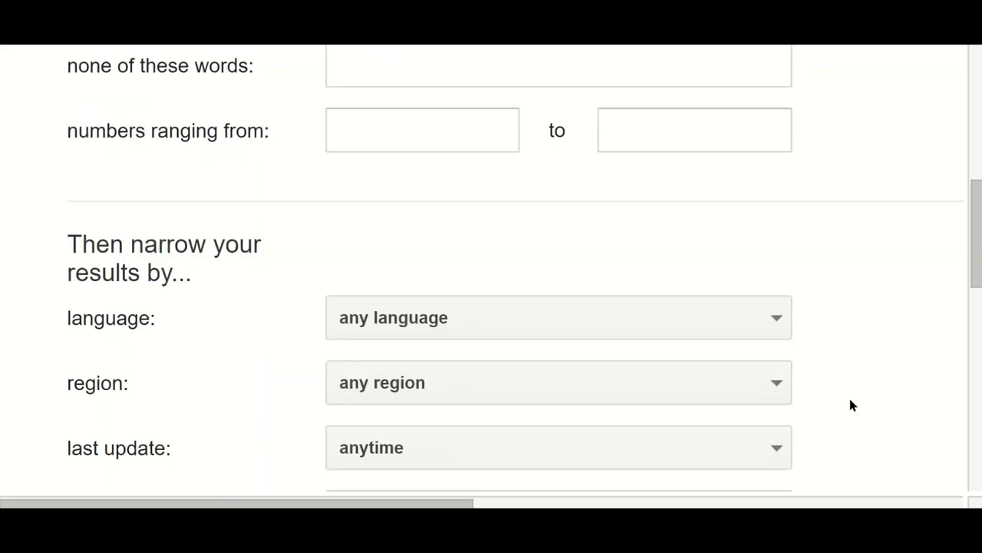
scroll(850, 404, "down", 3)
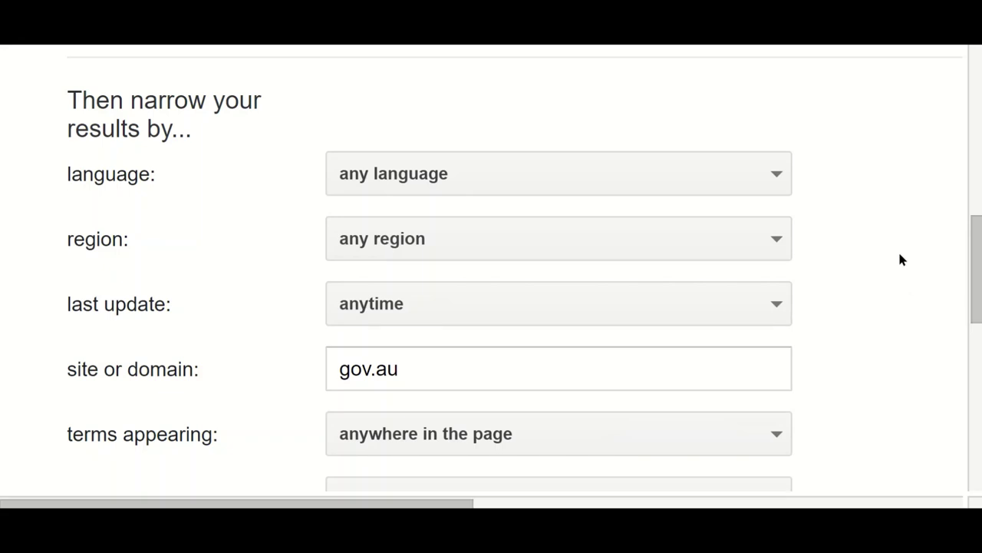
scroll(902, 259, "down", 2)
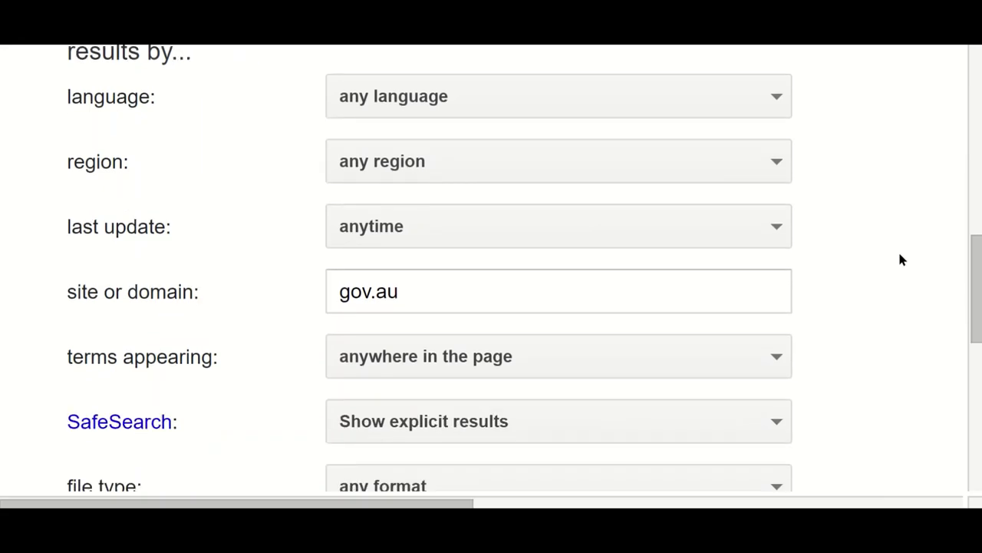